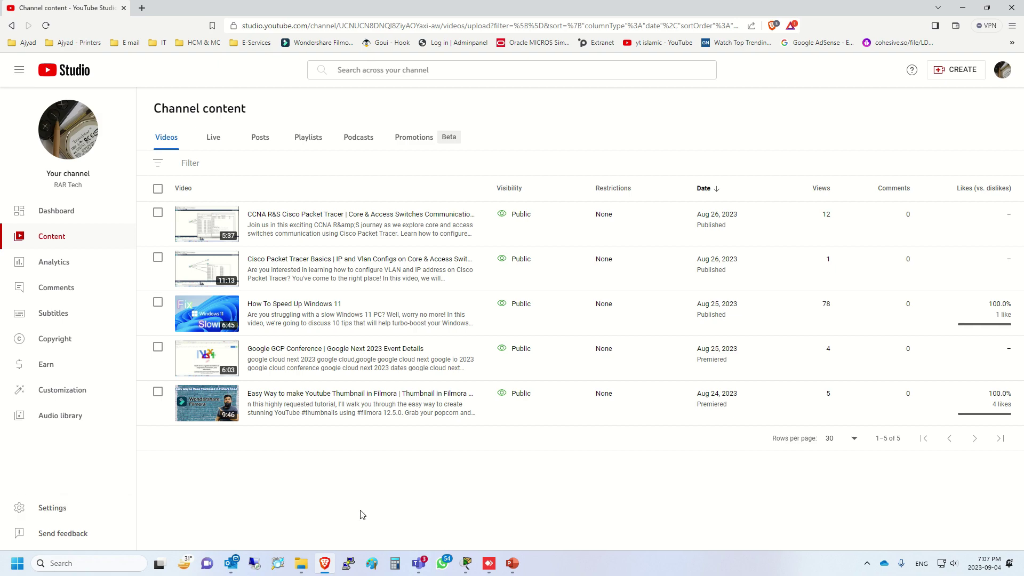
Step: Open RAR Tech's Permissions list in Settings and start a new invitation
{"action": "left_click", "coordinate": [52, 507]}
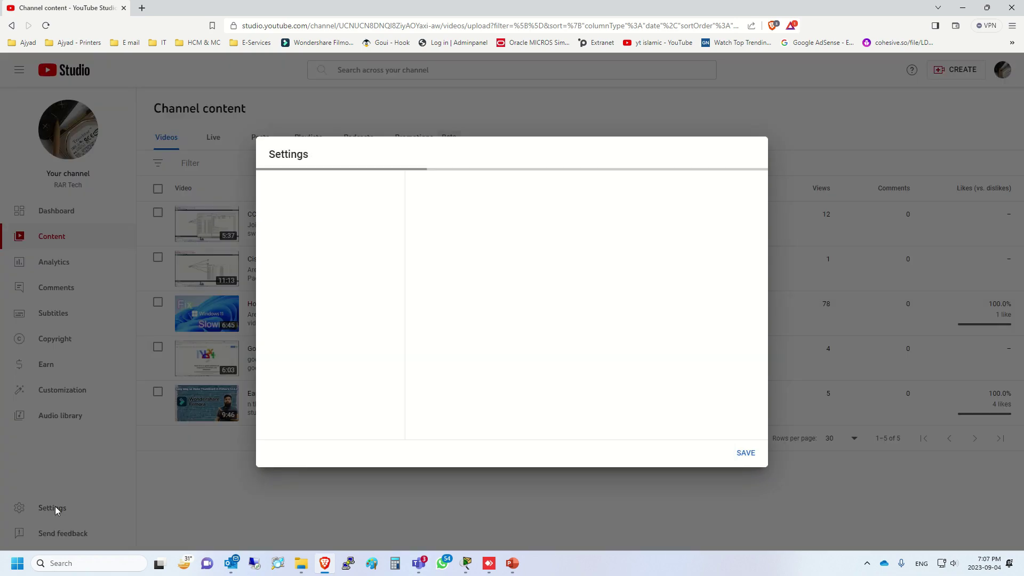
{"action": "left_click", "coordinate": [302, 273]}
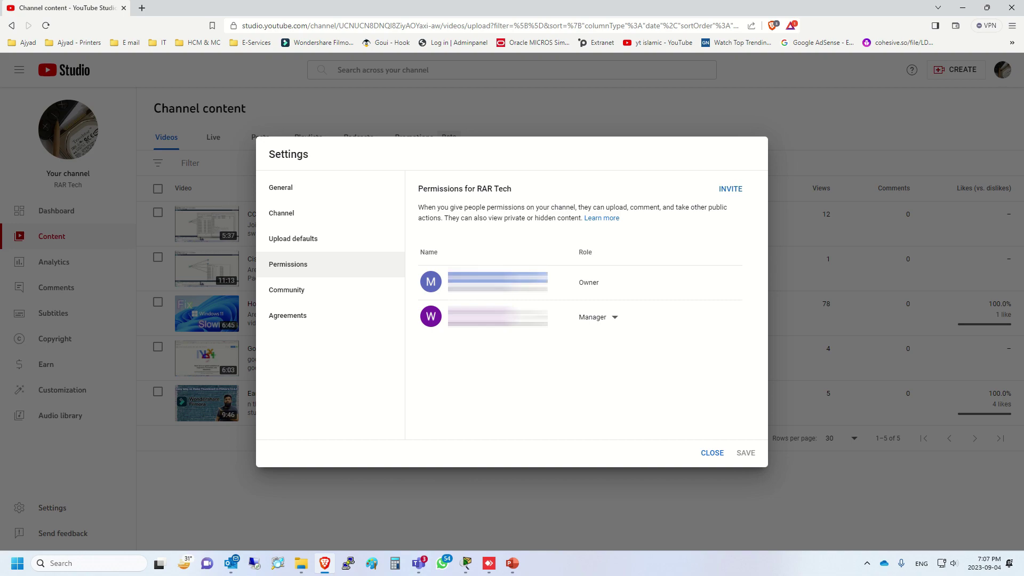
{"action": "left_click_drag", "start_coordinate": [599, 285], "coordinate": [573, 286]}
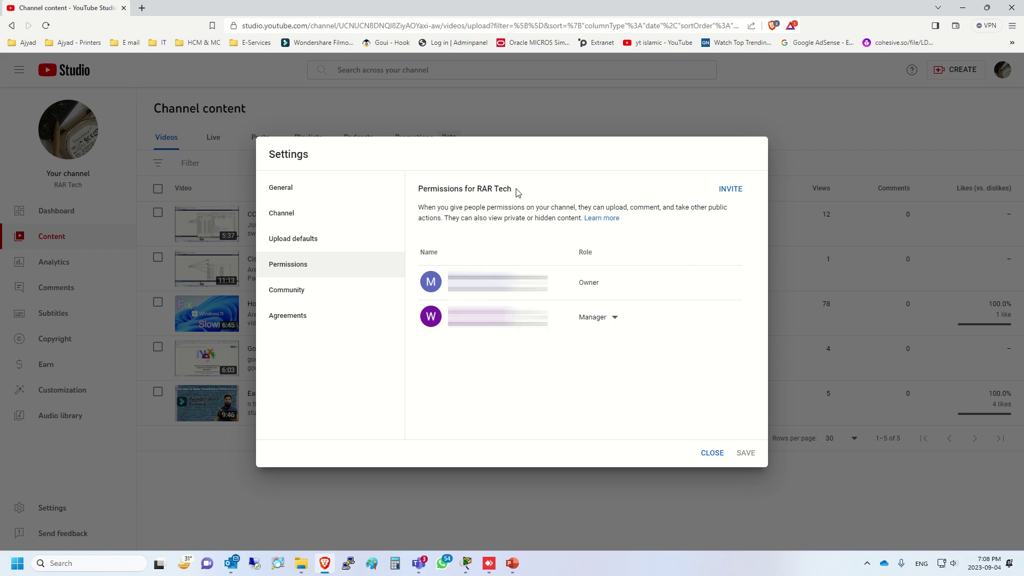
{"action": "left_click", "coordinate": [730, 189]}
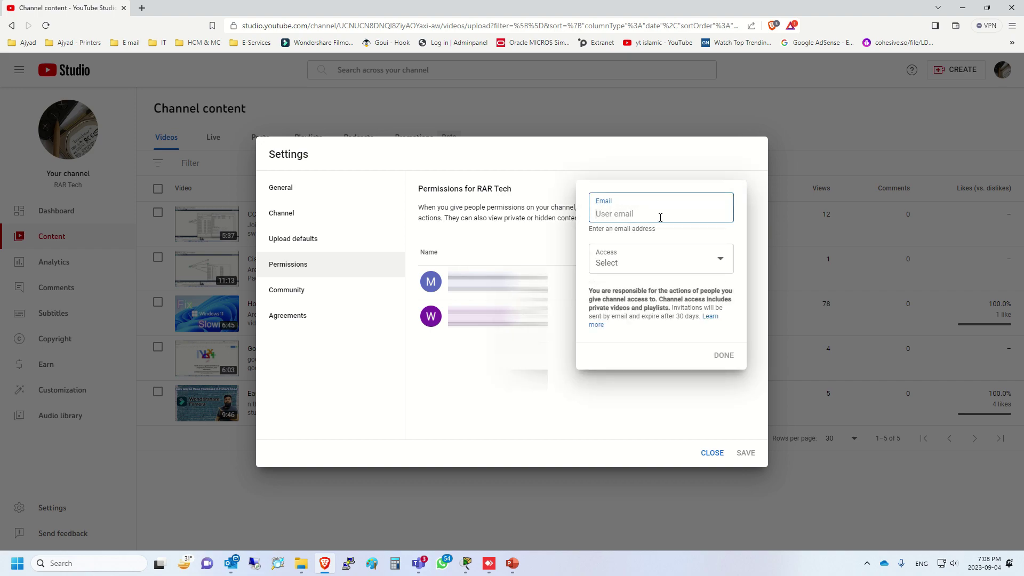
Step: Give the invitee the Manager role, confirm the invite, and save the permissions
{"action": "left_click", "coordinate": [701, 259]}
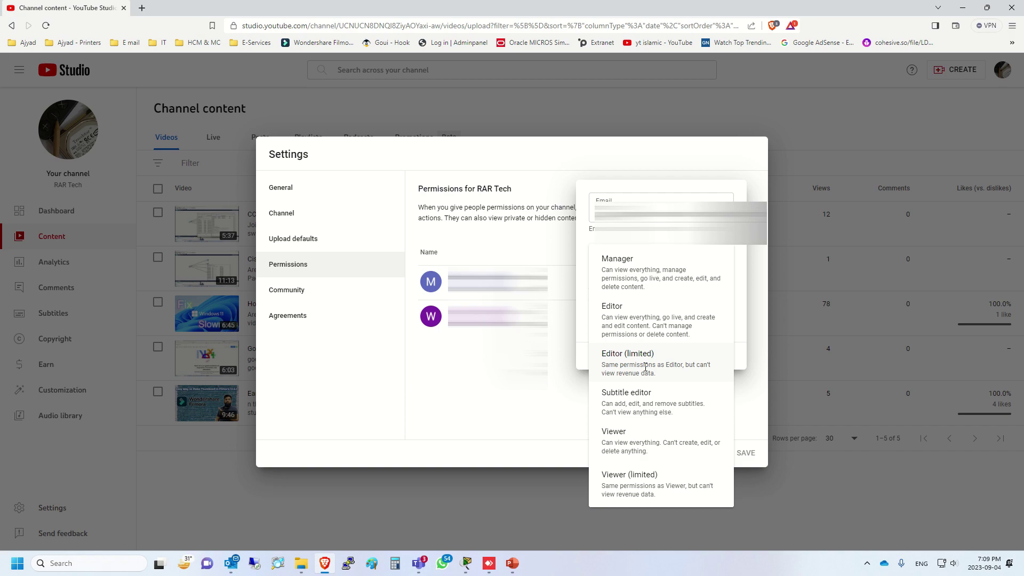
{"action": "left_click", "coordinate": [626, 278]}
{"action": "left_click", "coordinate": [727, 357]}
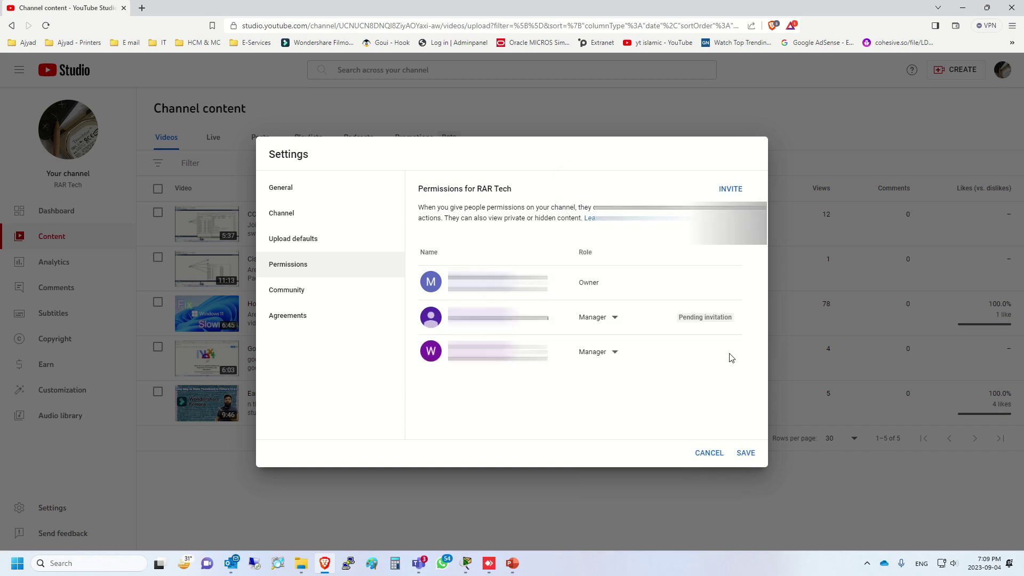
{"action": "mouse_move", "coordinate": [705, 318]}
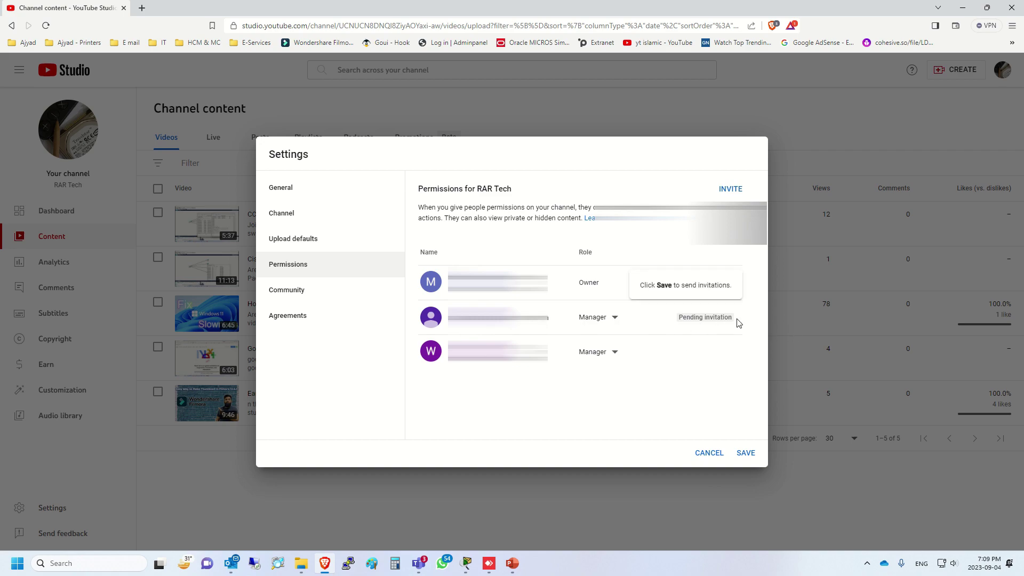
{"action": "left_click_drag", "start_coordinate": [737, 323], "coordinate": [668, 324]}
{"action": "mouse_move", "coordinate": [549, 327]}
{"action": "left_mouse_down"}
{"action": "mouse_move", "coordinate": [410, 328]}
{"action": "mouse_move", "coordinate": [448, 327]}
{"action": "left_mouse_up"}
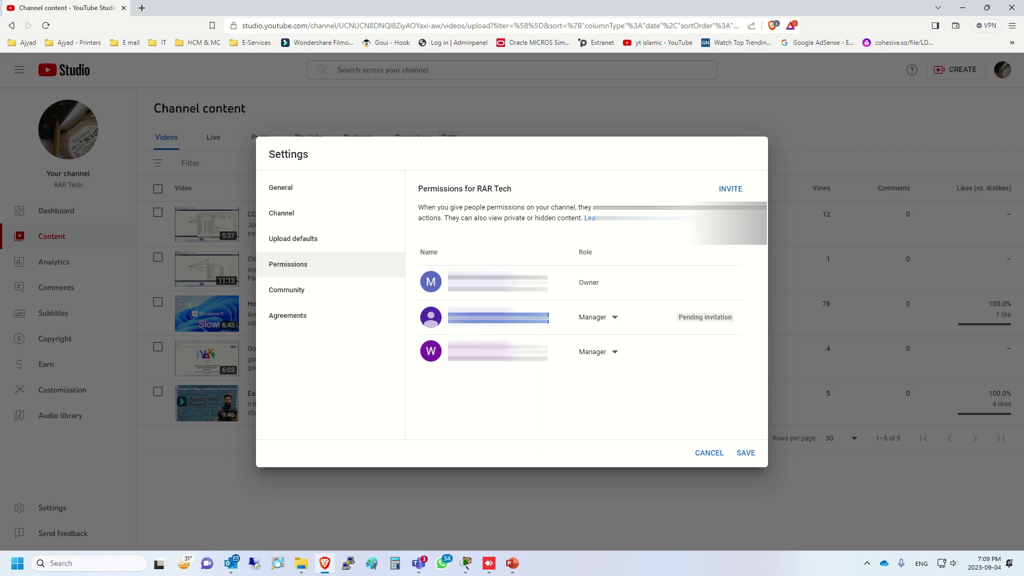
{"action": "left_click", "coordinate": [748, 455]}
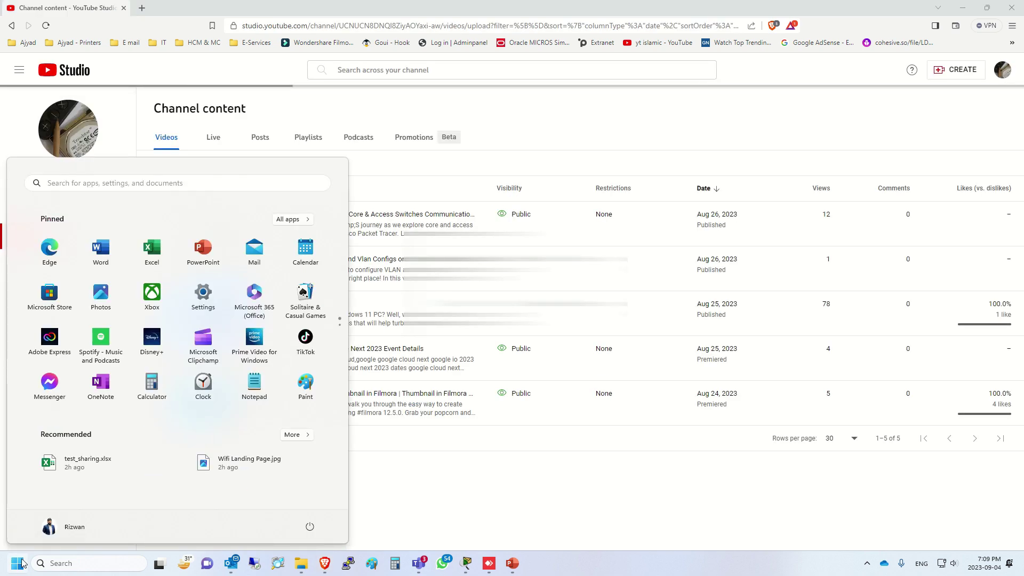
{"action": "type", "text": "chro"}
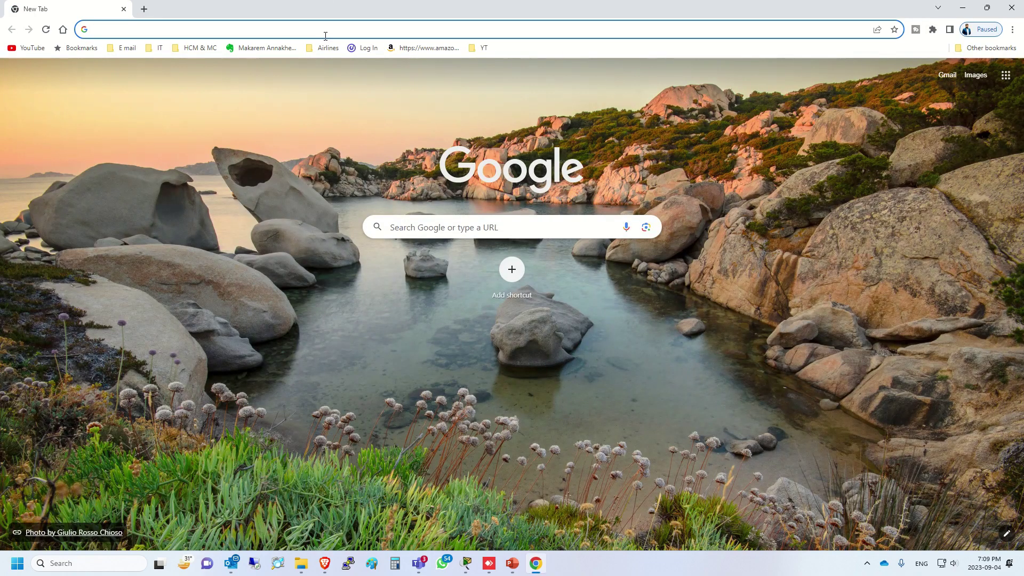
Step: Launch Google Chrome from a Start menu search for 'chro'
{"action": "left_click", "coordinate": [325, 35]}
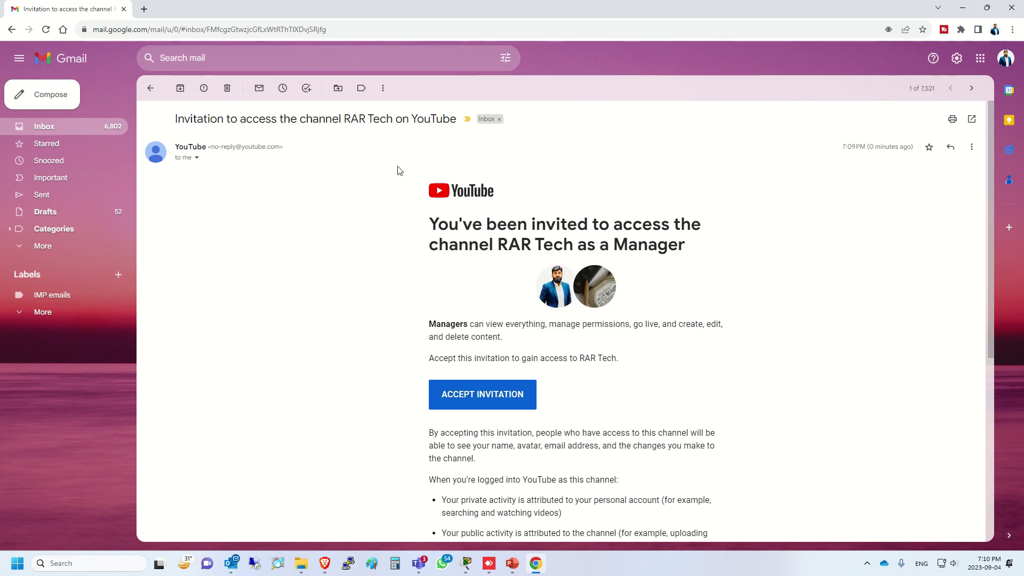
Step: Accept the YouTube email's invitation to manage RAR Tech
{"action": "mouse_move", "coordinate": [397, 170]}
{"action": "left_mouse_down"}
{"action": "mouse_move", "coordinate": [763, 407]}
{"action": "mouse_move", "coordinate": [680, 371]}
{"action": "left_mouse_up"}
{"action": "left_click", "coordinate": [680, 371]}
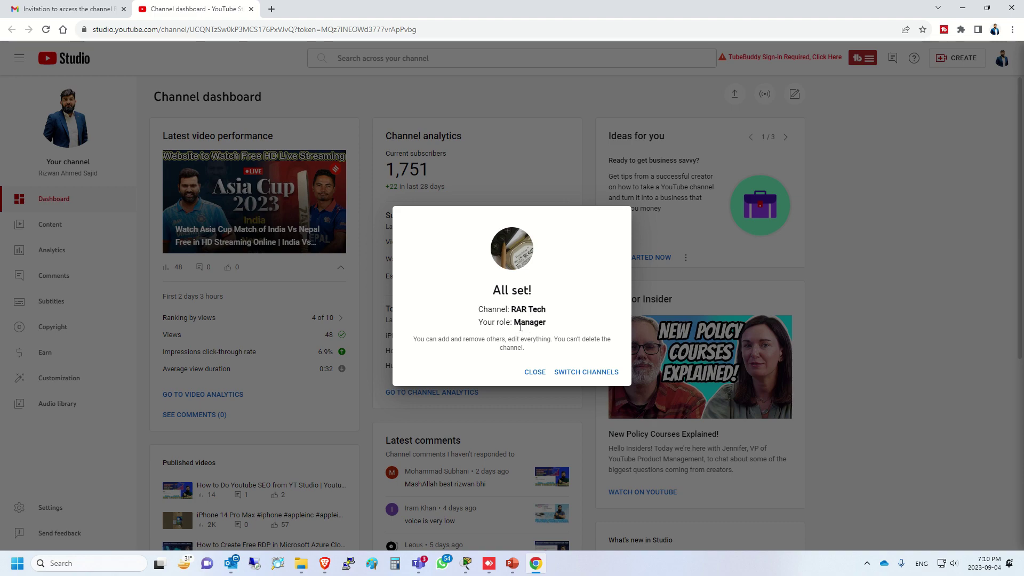
Step: Dismiss the Manager confirmation, switch the account to RAR Tech, and close the live stream notice
{"action": "mouse_move", "coordinate": [512, 309]}
{"action": "left_mouse_down"}
{"action": "mouse_move", "coordinate": [546, 309]}
{"action": "mouse_move", "coordinate": [546, 322]}
{"action": "mouse_move", "coordinate": [546, 309]}
{"action": "left_mouse_up"}
{"action": "left_click", "coordinate": [540, 372]}
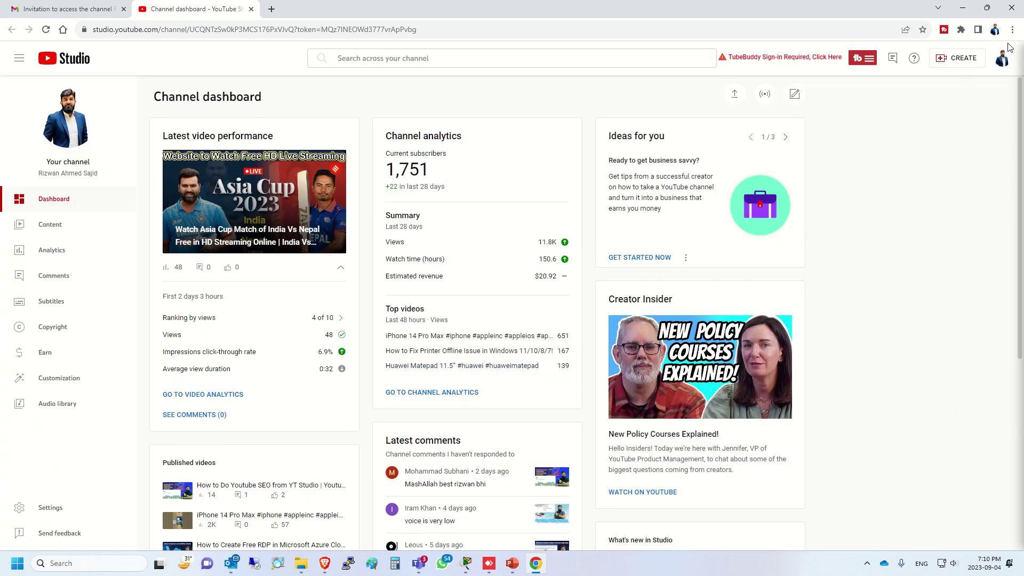
{"action": "left_click", "coordinate": [1001, 64]}
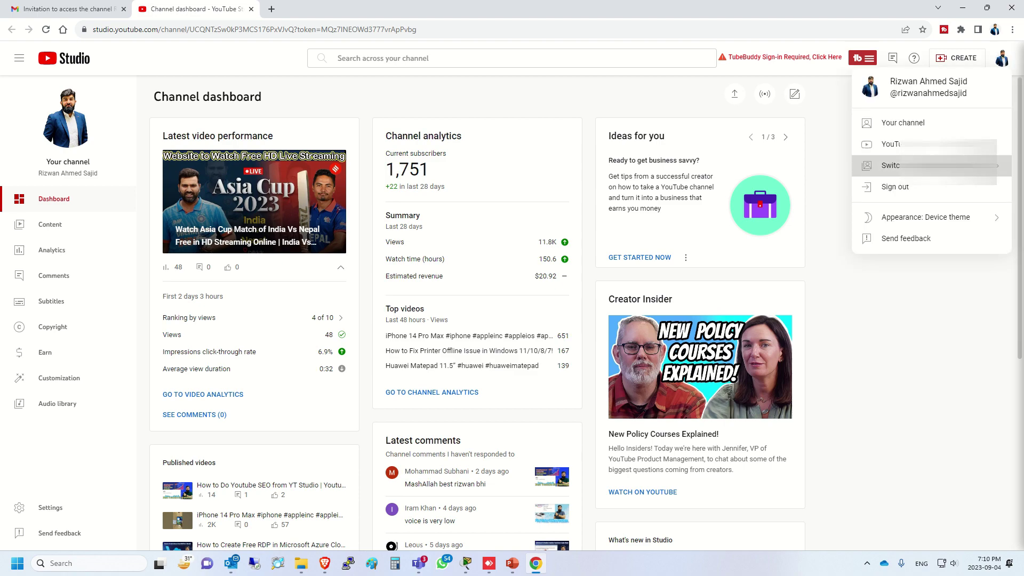
{"action": "left_click", "coordinate": [894, 166]}
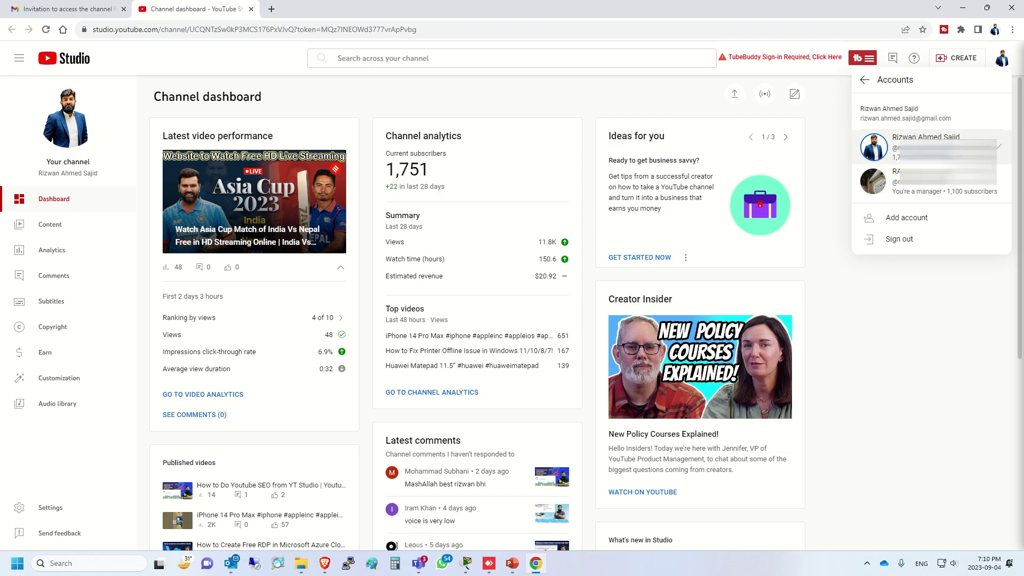
{"action": "left_click", "coordinate": [900, 189]}
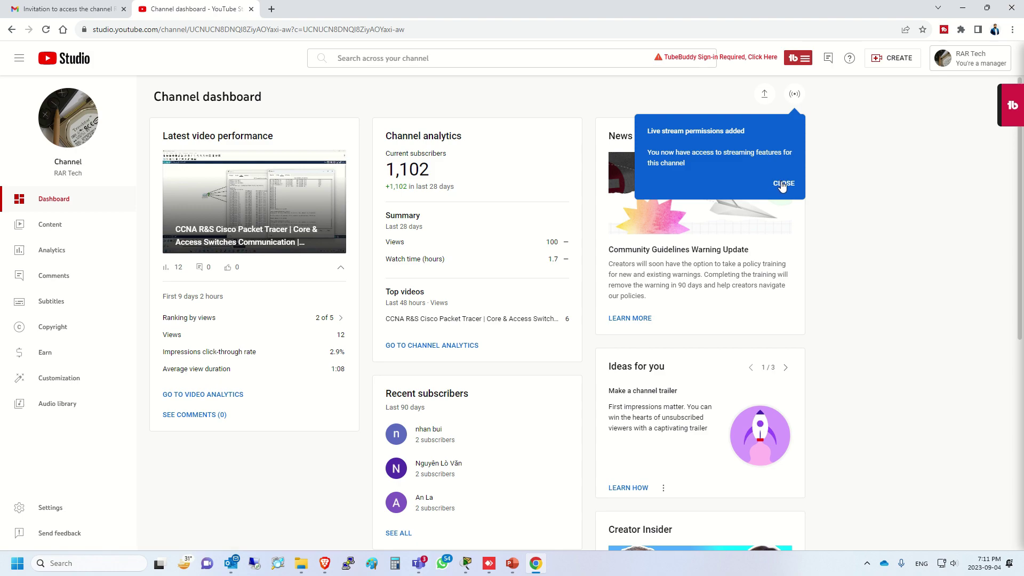
{"action": "left_click", "coordinate": [782, 187]}
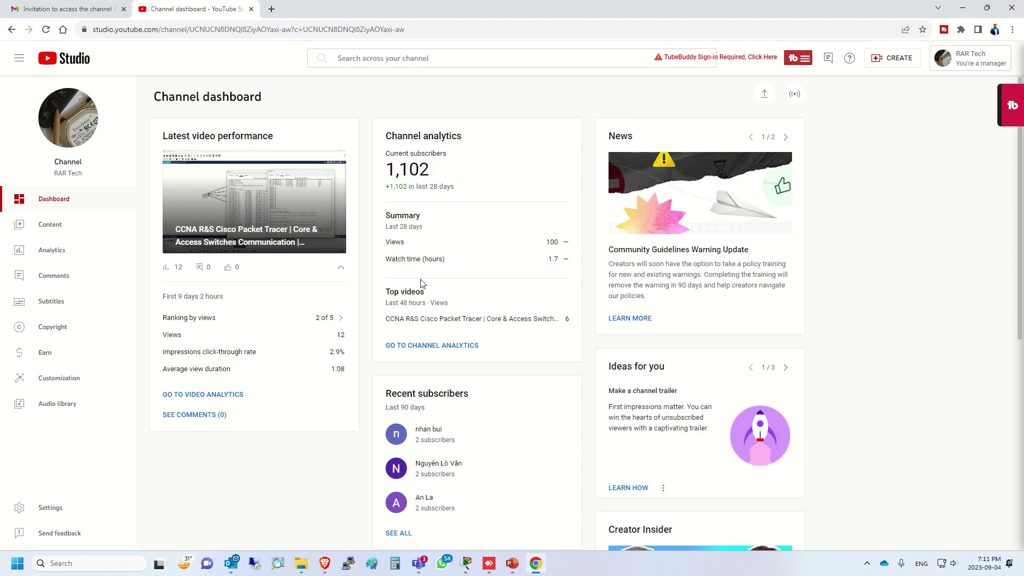